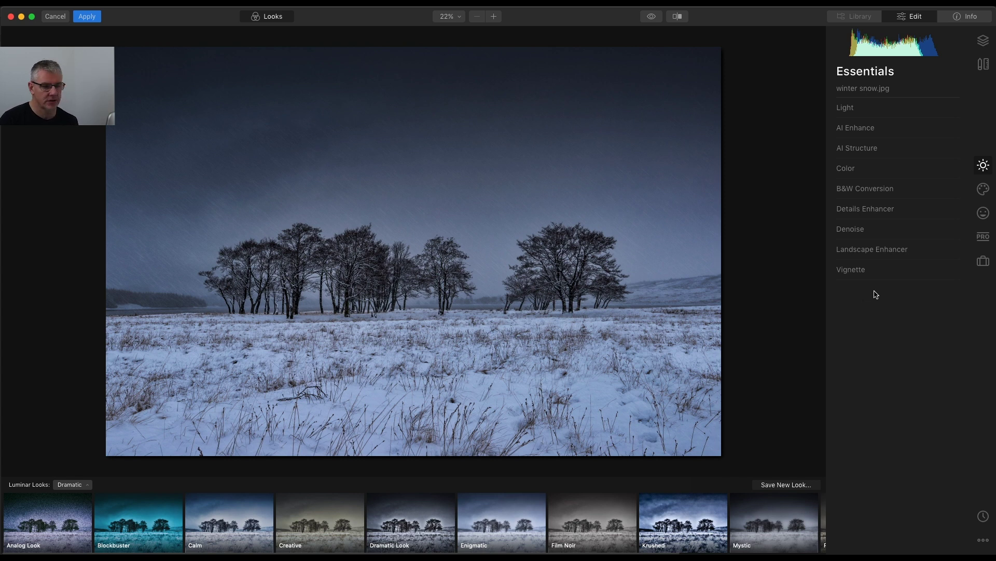
- Raise AI Accent to 16 and AI Sky Enhancer to 15, then set AI Structure Amount to 17
{"action": "left_click", "coordinate": [854, 129]}
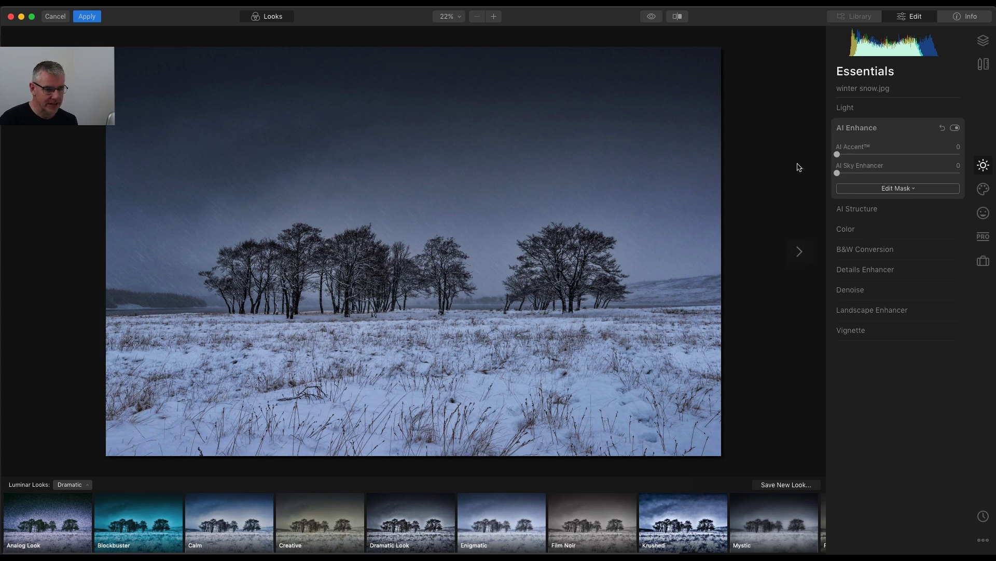
{"action": "left_click_drag", "start_coordinate": [837, 155], "coordinate": [860, 176]}
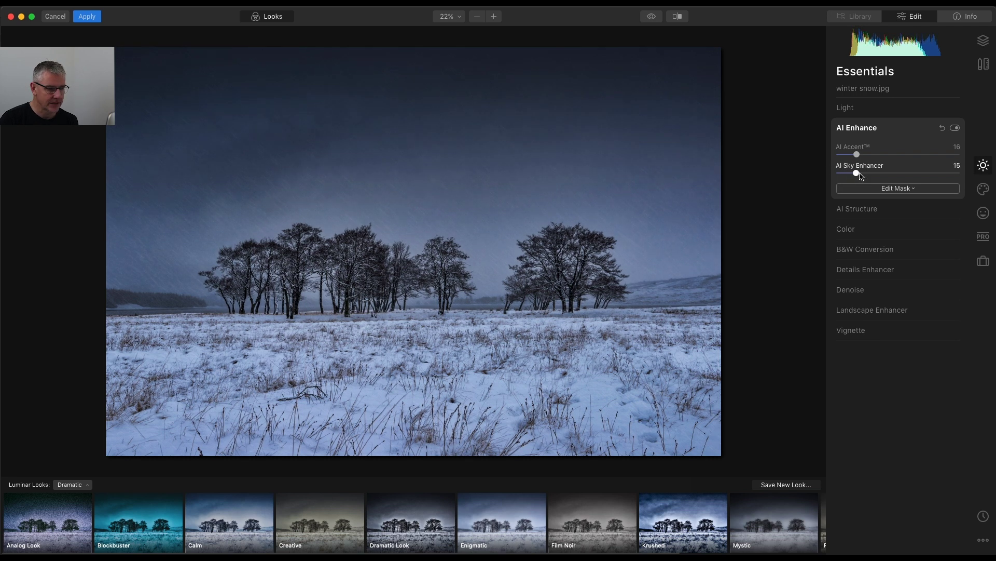
{"action": "left_click", "coordinate": [862, 130]}
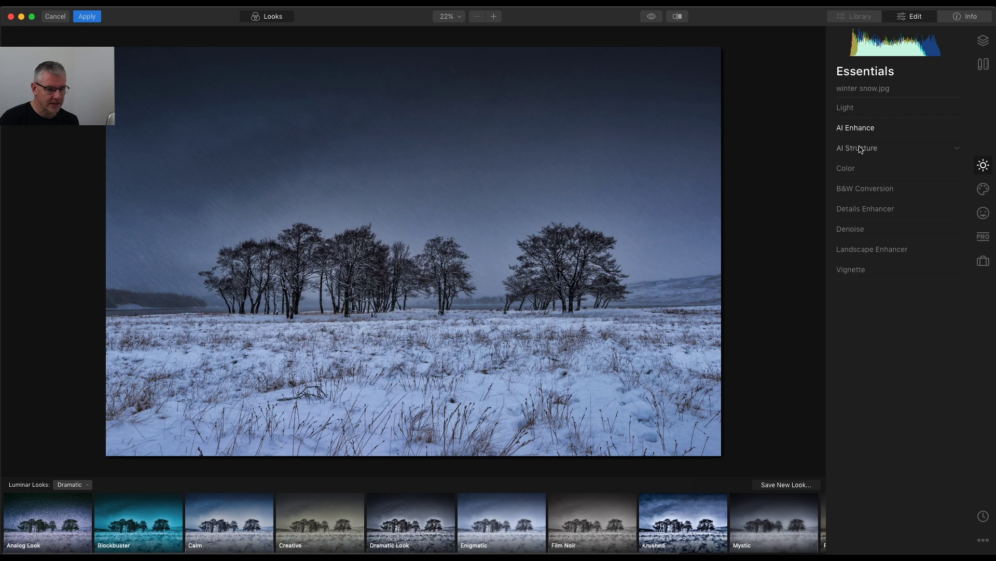
{"action": "left_click", "coordinate": [860, 150]}
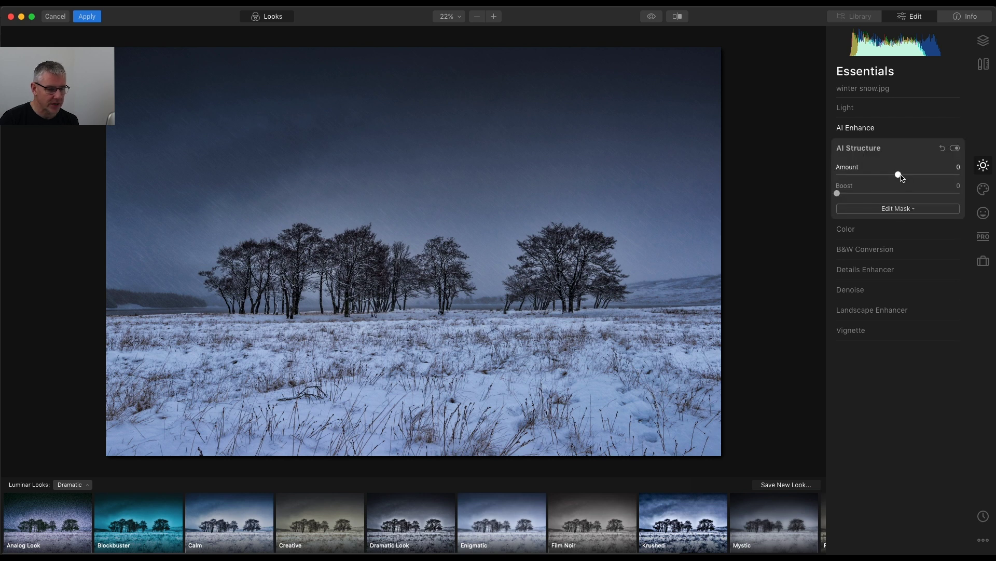
{"action": "left_click_drag", "start_coordinate": [901, 177], "coordinate": [909, 177]}
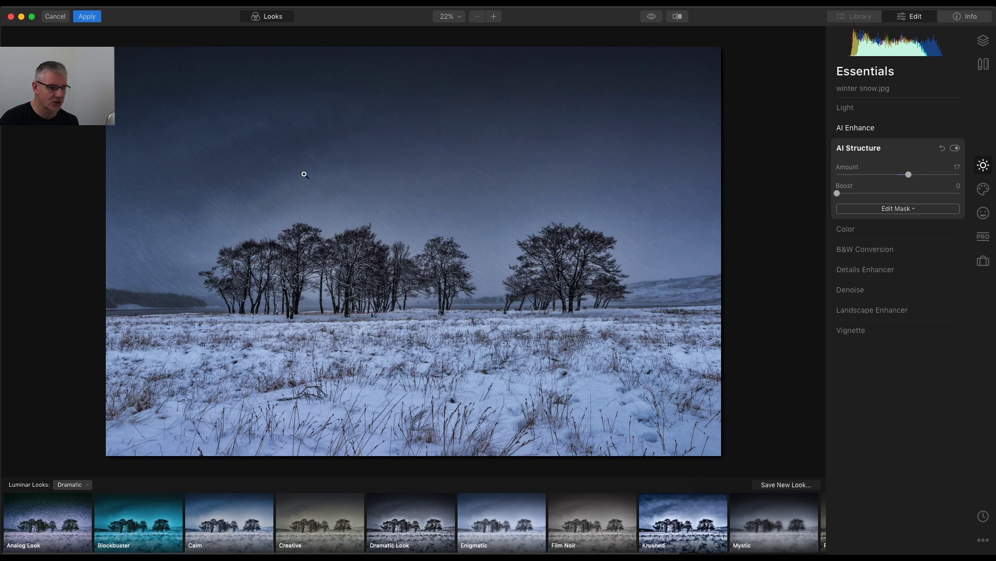
- Set Details Enhancer's Small Details to 11, leaving Medium, Large and Sharpen at 0
{"action": "left_click", "coordinate": [853, 149]}
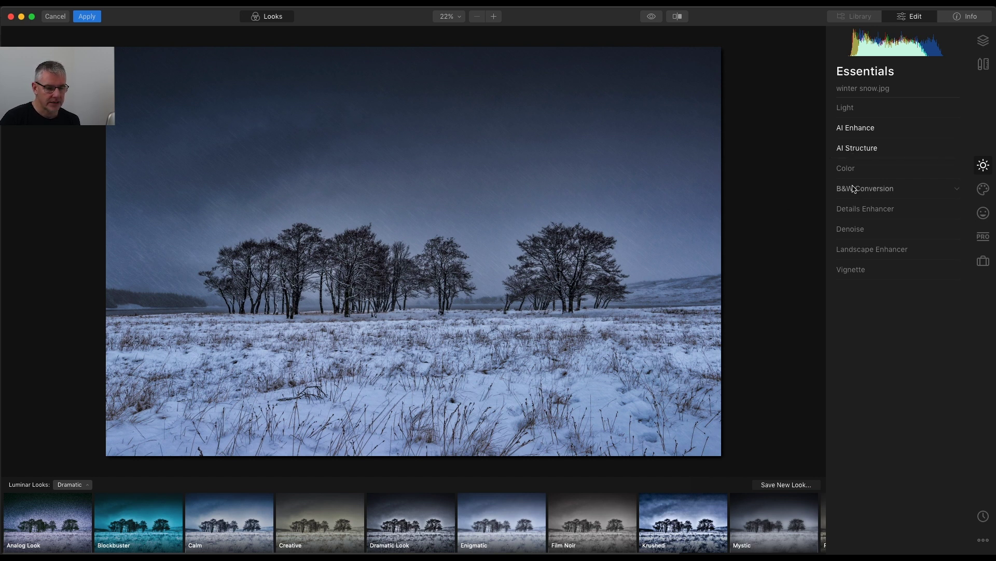
{"action": "left_click", "coordinate": [877, 209]}
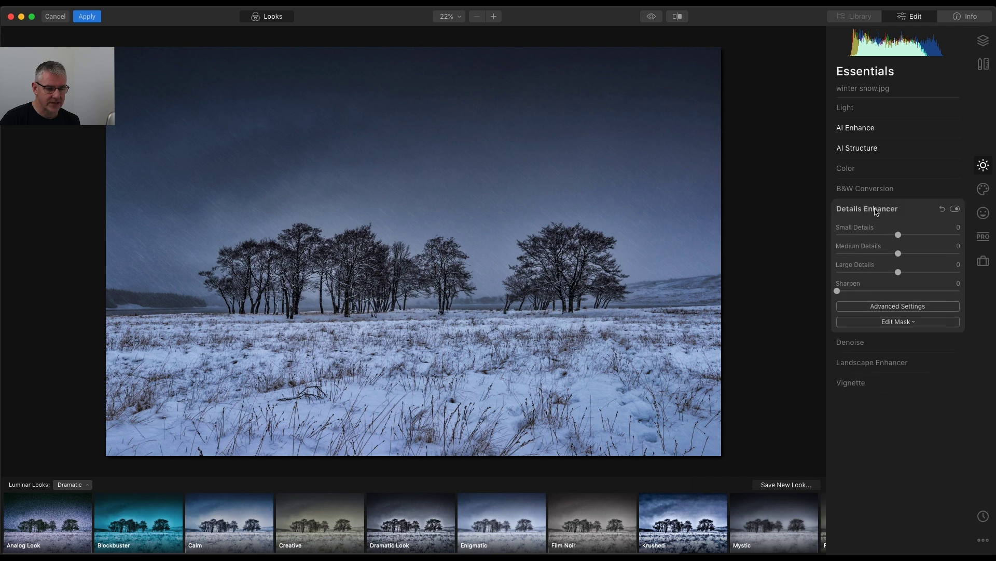
{"action": "left_click_drag", "start_coordinate": [900, 237], "coordinate": [907, 237]}
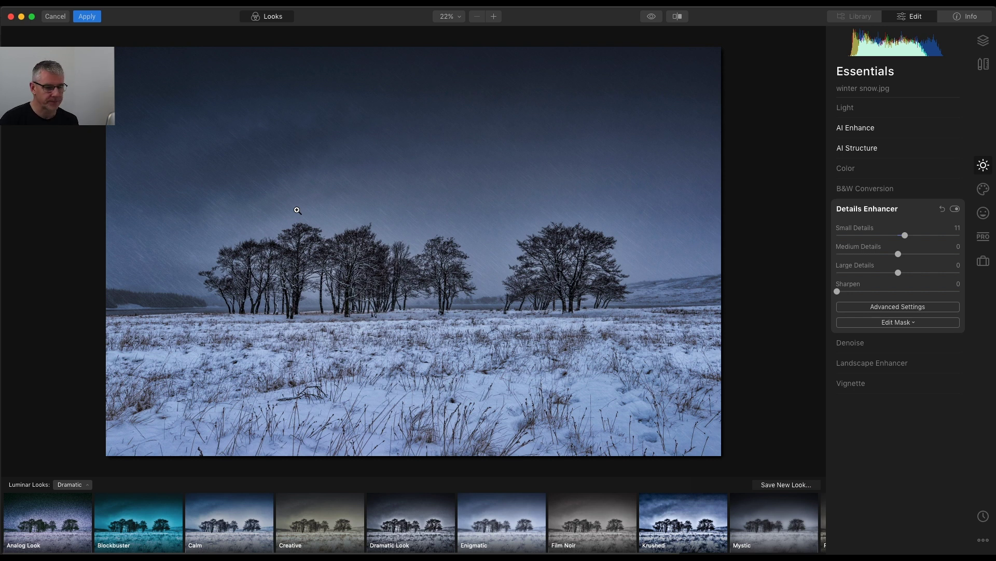
{"action": "left_click", "coordinate": [849, 210]}
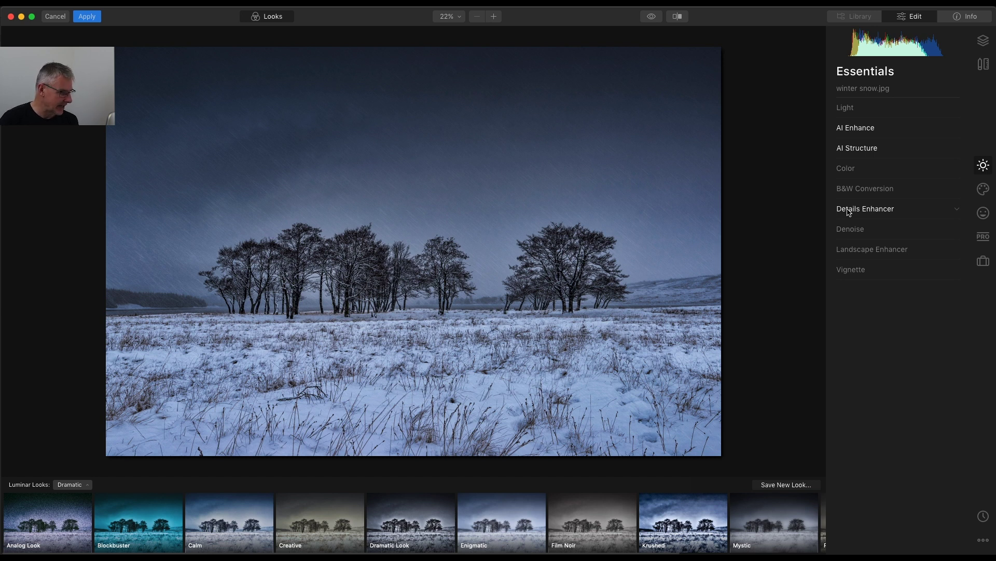
{"action": "left_click", "coordinate": [75, 485]}
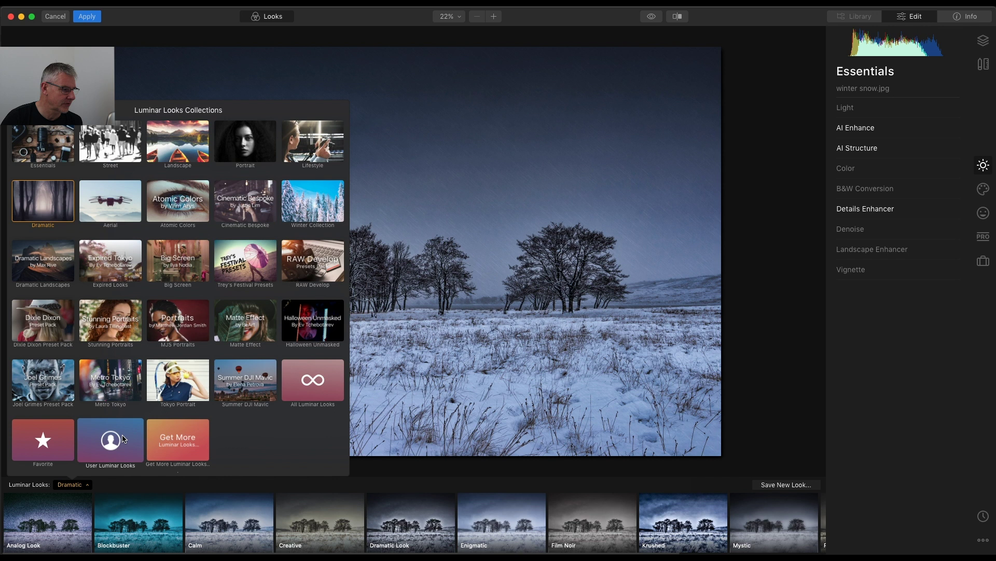
{"action": "left_click", "coordinate": [65, 214]}
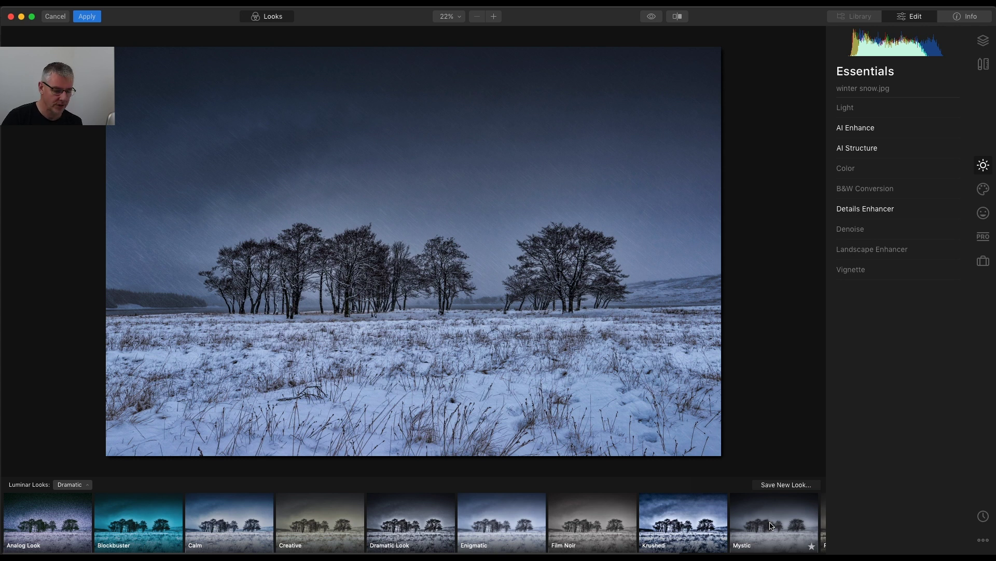
- Add a new adjustment layer above winter snow.jpg and apply the Mystic look at amount 100
{"action": "left_click", "coordinate": [989, 47]}
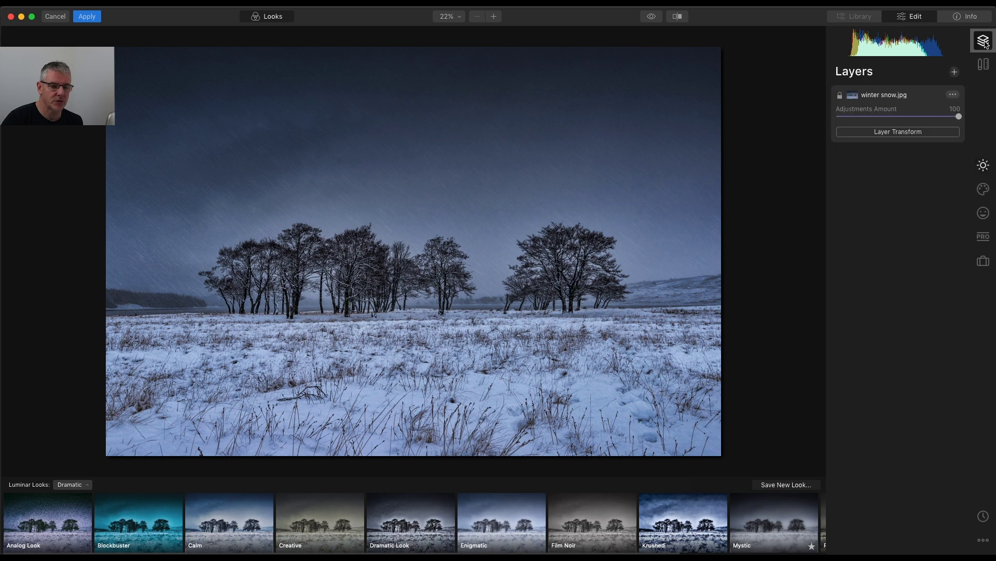
{"action": "left_click", "coordinate": [955, 74]}
{"action": "left_click", "coordinate": [937, 86]}
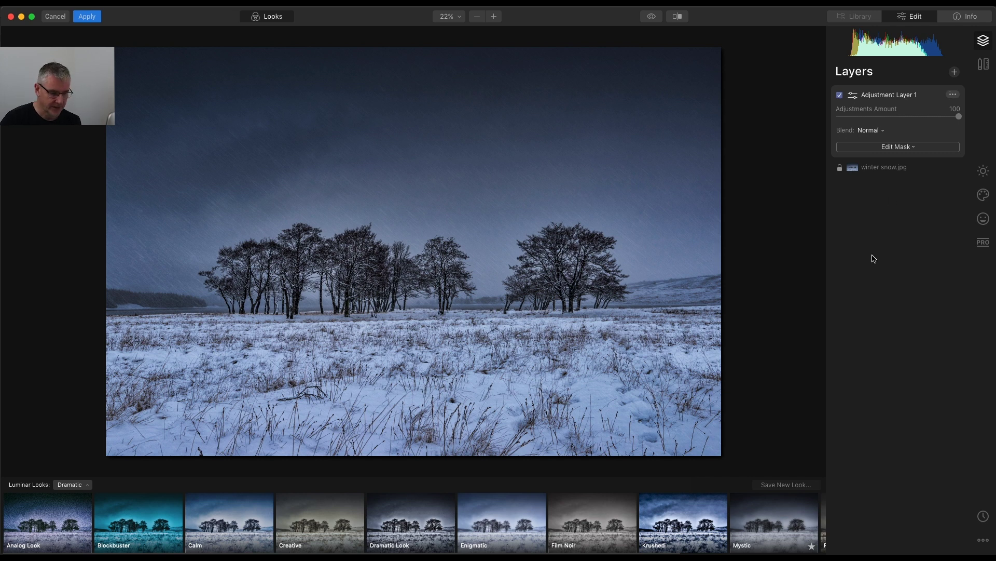
{"action": "left_click", "coordinate": [779, 519]}
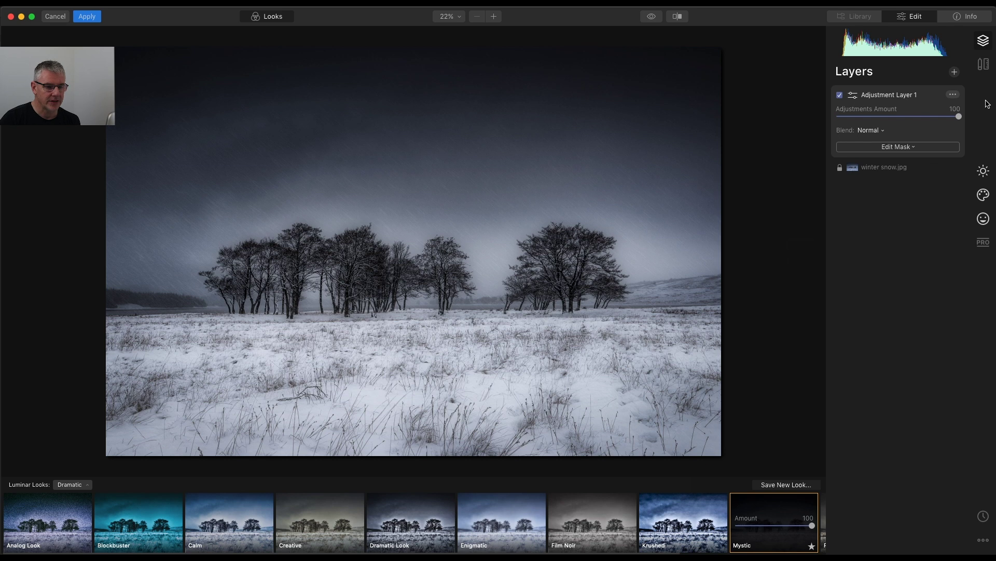
{"action": "left_click", "coordinate": [839, 95]}
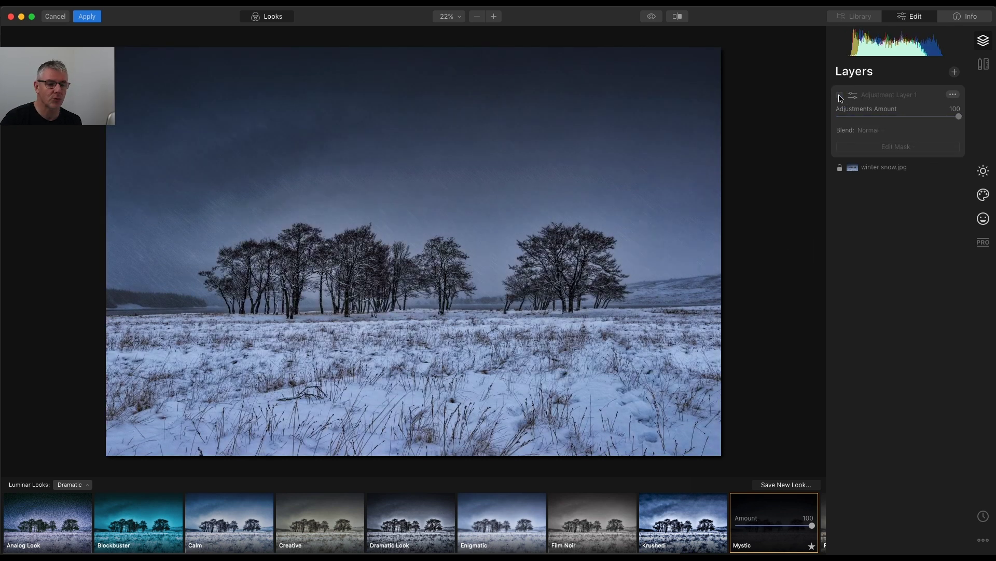
{"action": "left_click", "coordinate": [840, 96]}
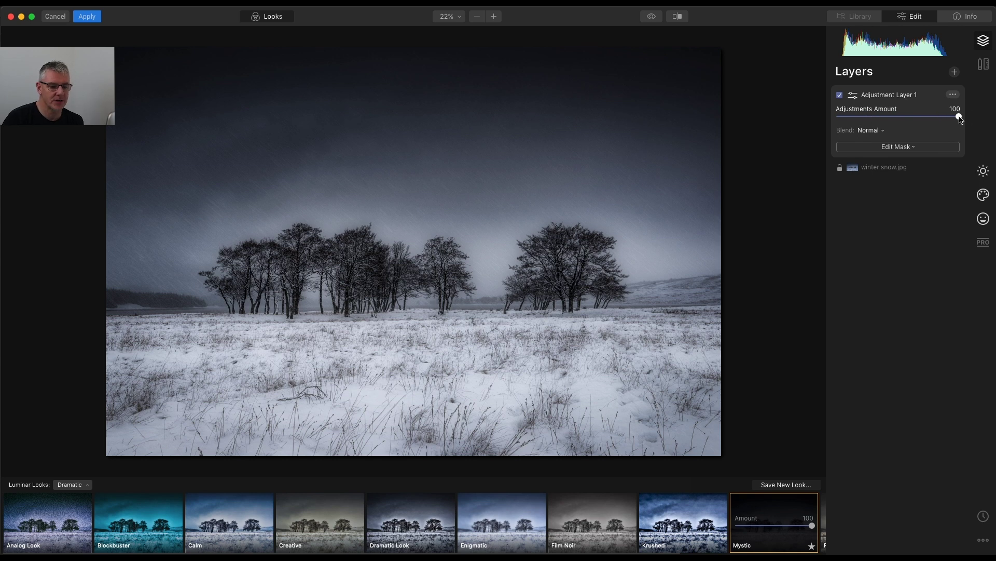
{"action": "mouse_move", "coordinate": [959, 117]}
{"action": "left_mouse_down"}
{"action": "mouse_move", "coordinate": [891, 121]}
{"action": "mouse_move", "coordinate": [960, 117]}
{"action": "left_mouse_up"}
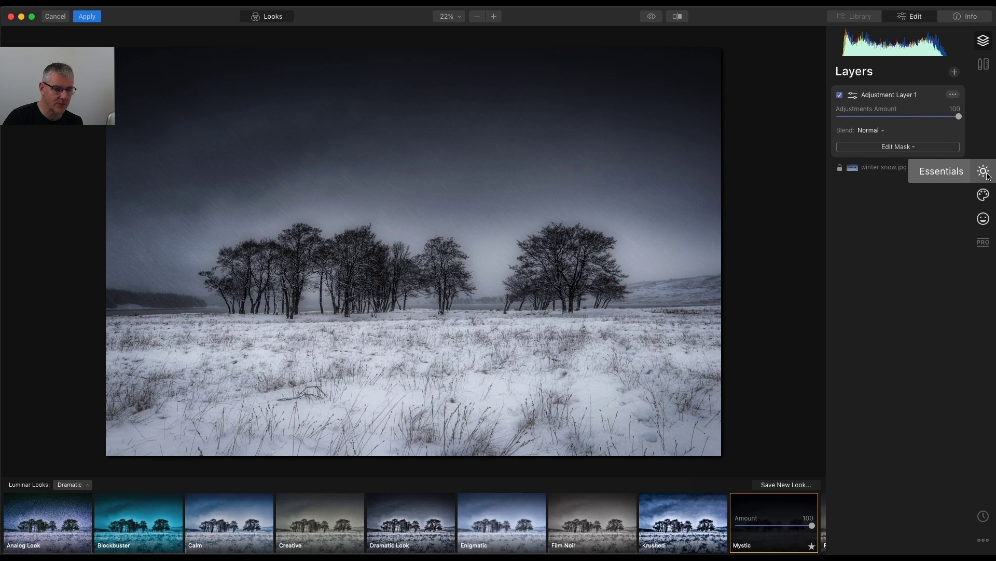
- Inspect the adjustment layer's advanced Color settings for each range from orange to pink
{"action": "left_click", "coordinate": [987, 176]}
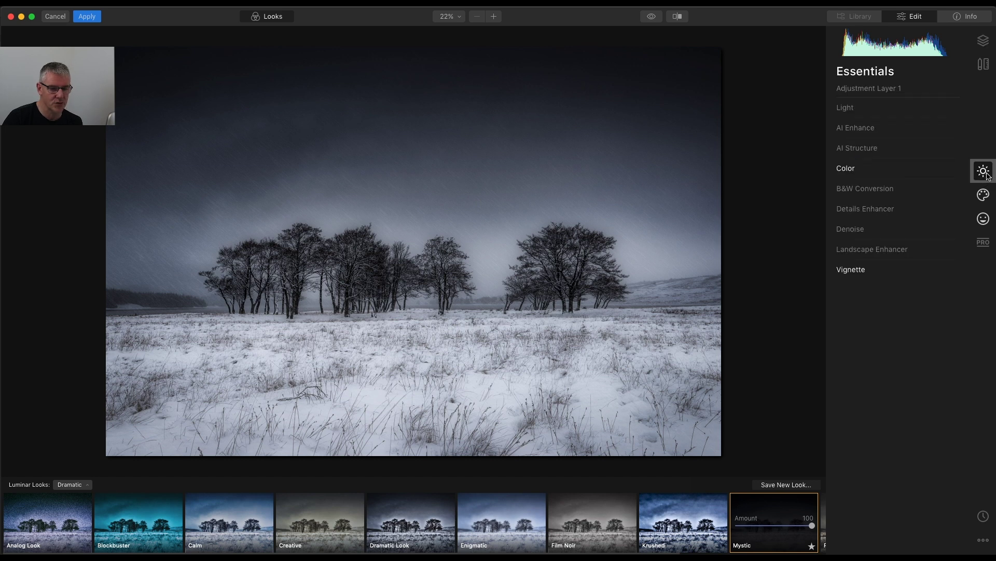
{"action": "left_click", "coordinate": [851, 167]}
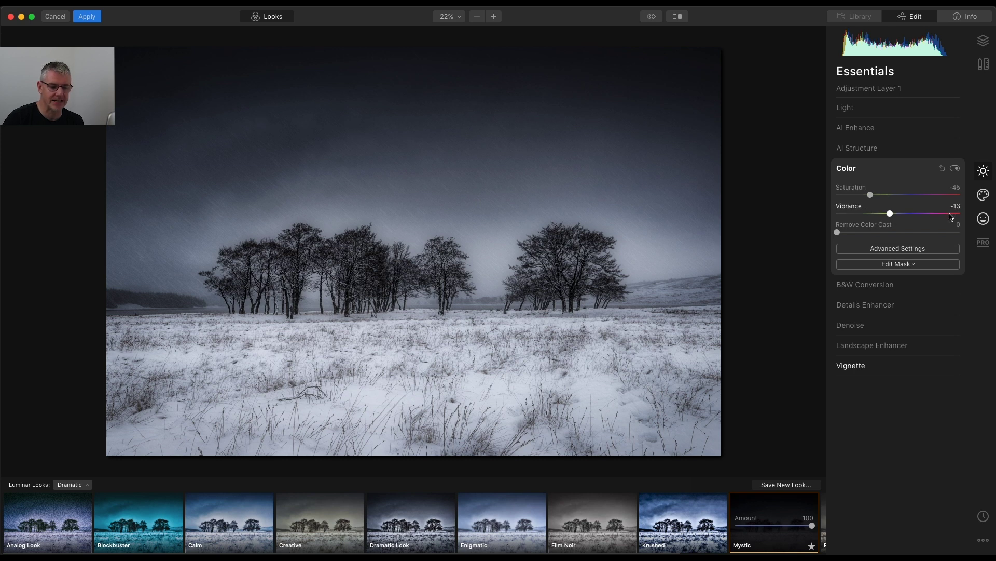
{"action": "left_click", "coordinate": [896, 250]}
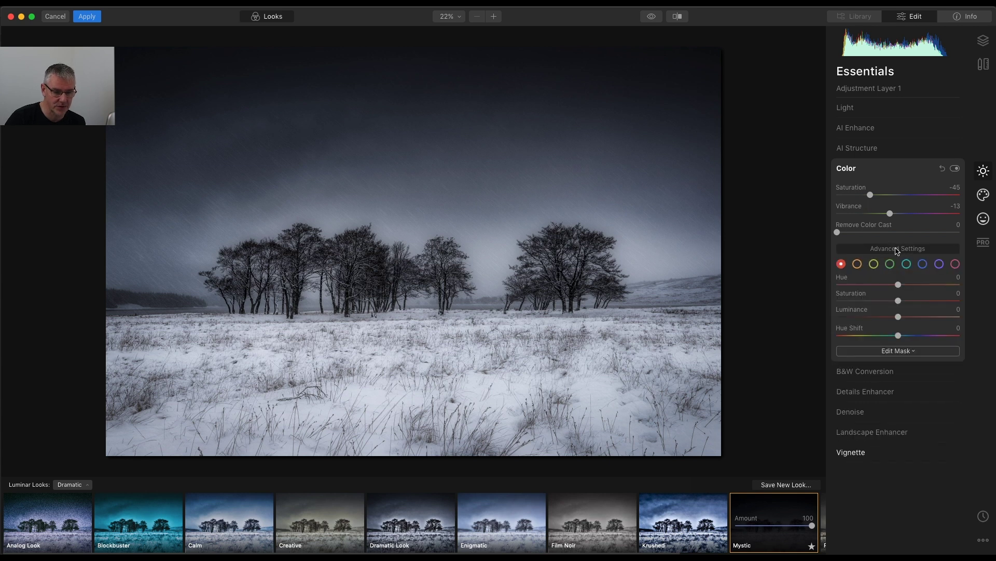
{"action": "left_click", "coordinate": [858, 265]}
{"action": "left_click", "coordinate": [876, 265]}
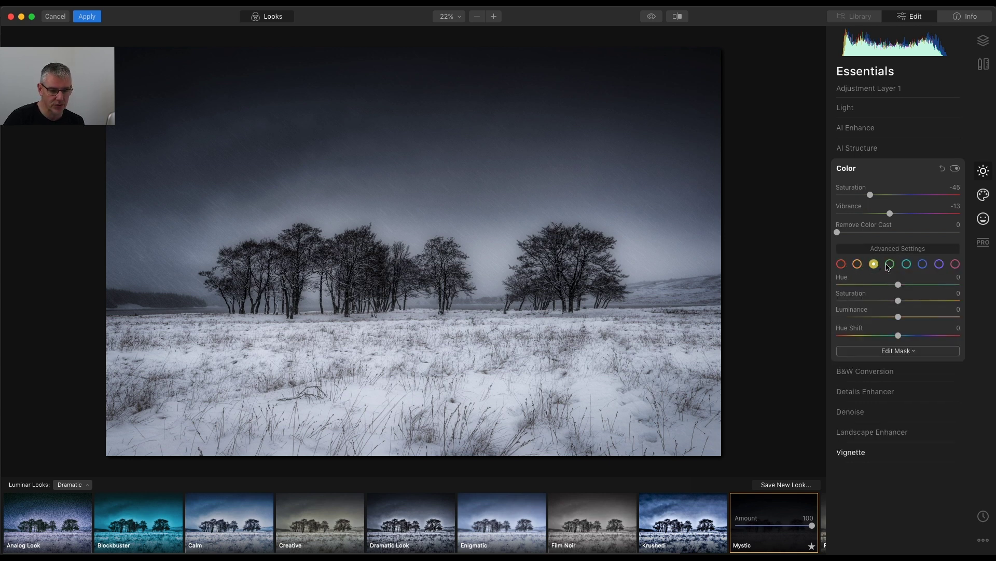
{"action": "left_click", "coordinate": [890, 266]}
{"action": "left_click", "coordinate": [909, 265]}
{"action": "left_click", "coordinate": [923, 265]}
{"action": "left_click", "coordinate": [939, 265]}
{"action": "left_click", "coordinate": [956, 265]}
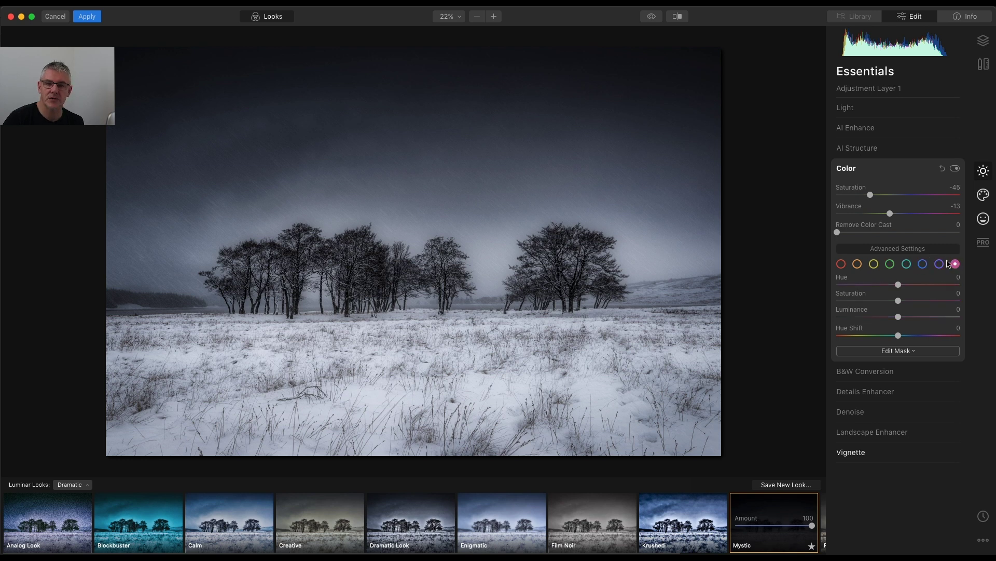
{"action": "left_click", "coordinate": [848, 169]}
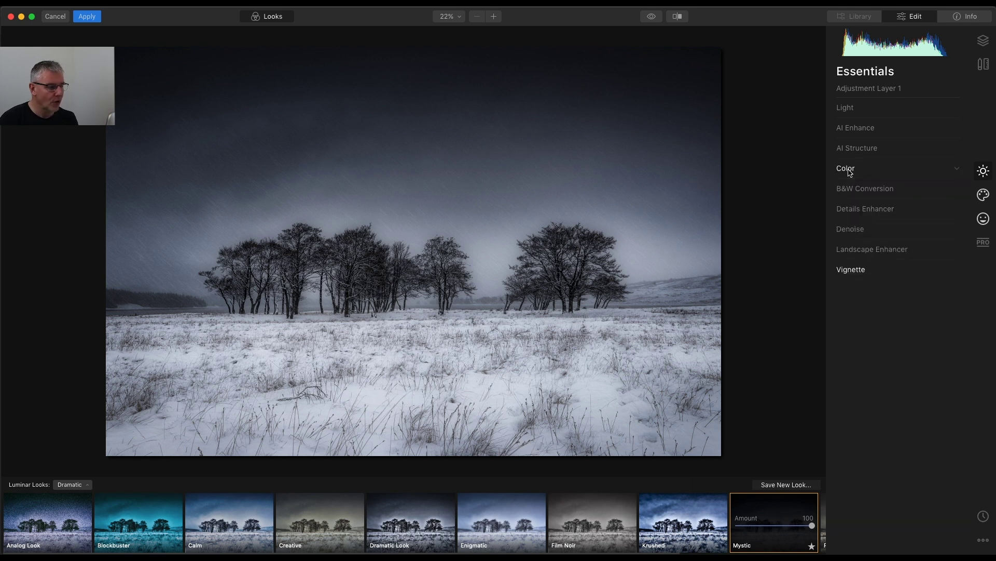
- Check the Mystic Vignette at amount -55, then bring up the Creative filters
{"action": "left_click", "coordinate": [856, 274]}
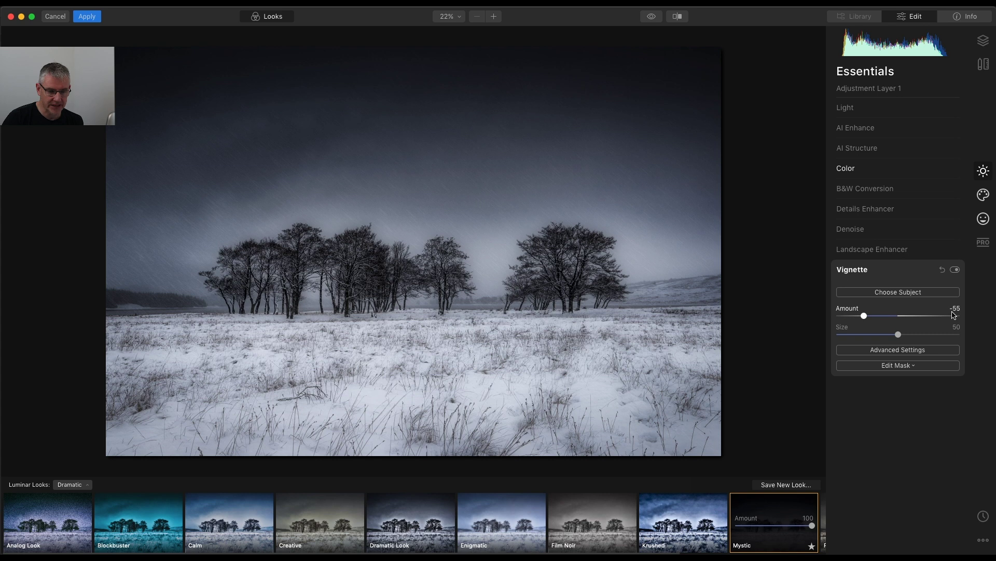
{"action": "left_click", "coordinate": [864, 271]}
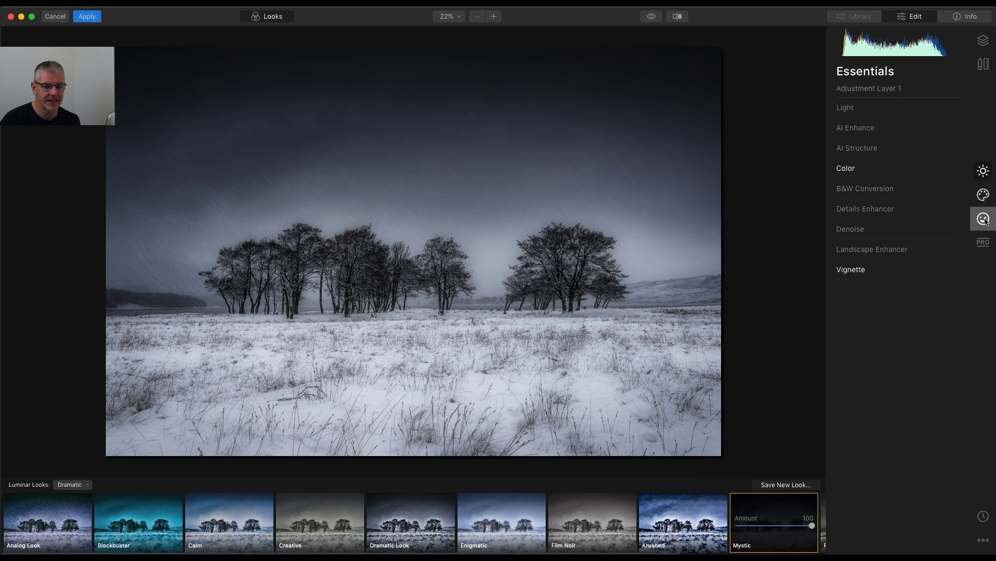
{"action": "left_click", "coordinate": [984, 201]}
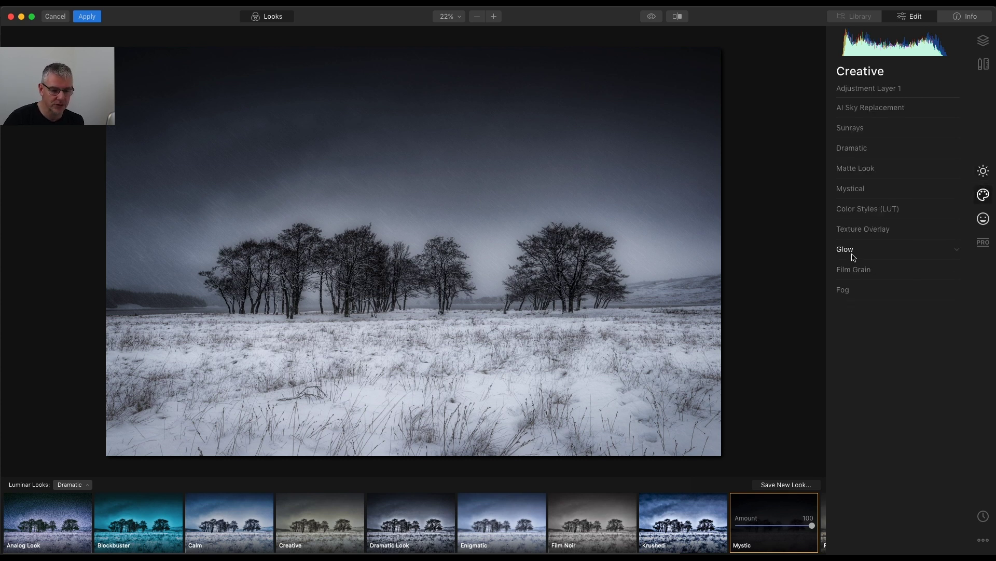
- Glance at Glow, then show the Portrait tools' Orton Effect settings, keeping Type 1
{"action": "left_click", "coordinate": [872, 255]}
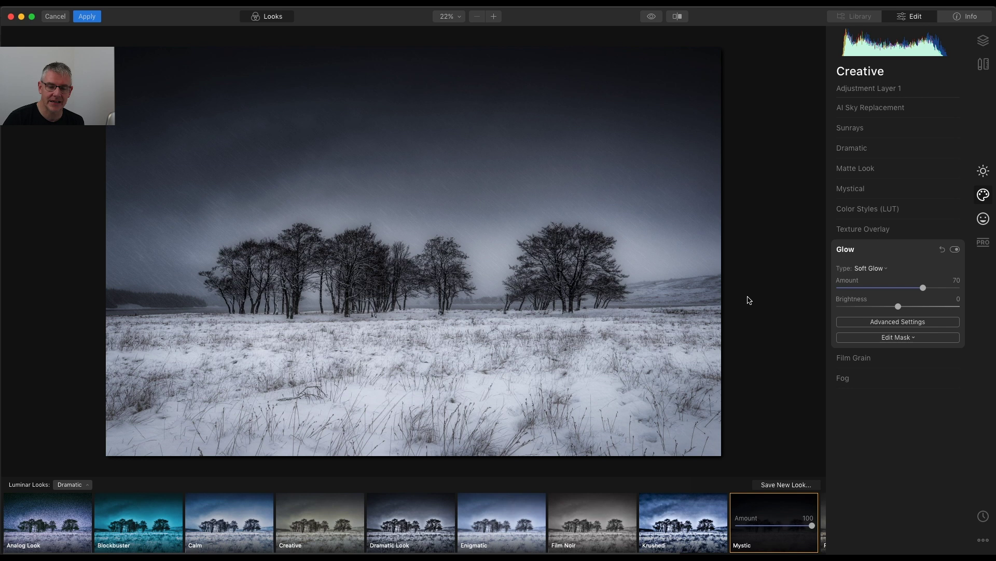
{"action": "left_click", "coordinate": [851, 250]}
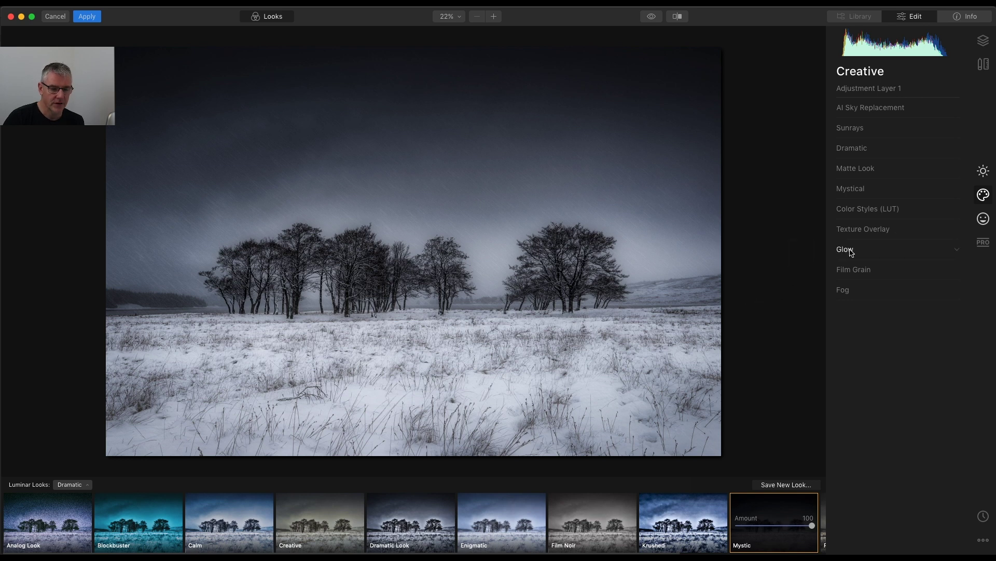
{"action": "left_click", "coordinate": [988, 221]}
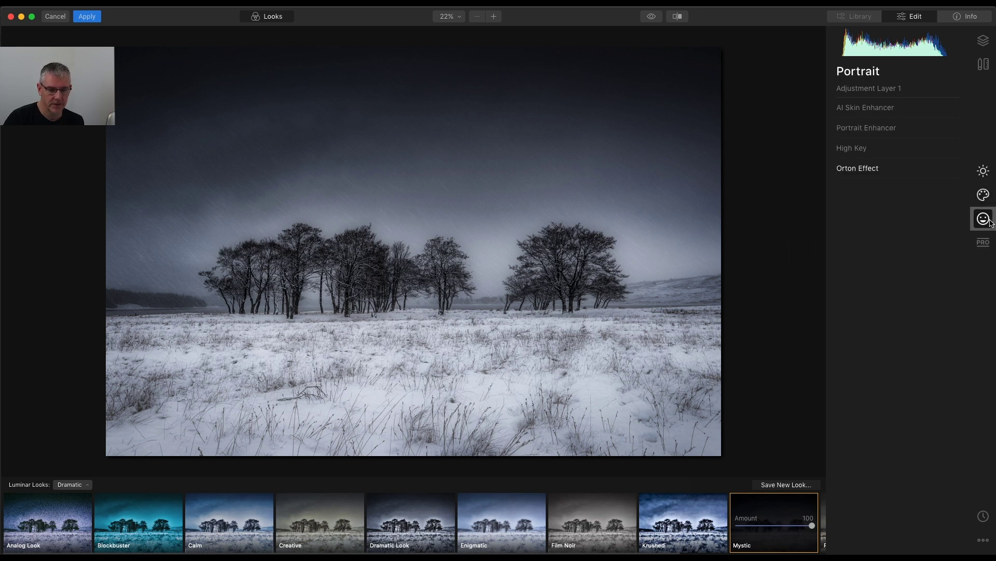
{"action": "left_click", "coordinate": [850, 170]}
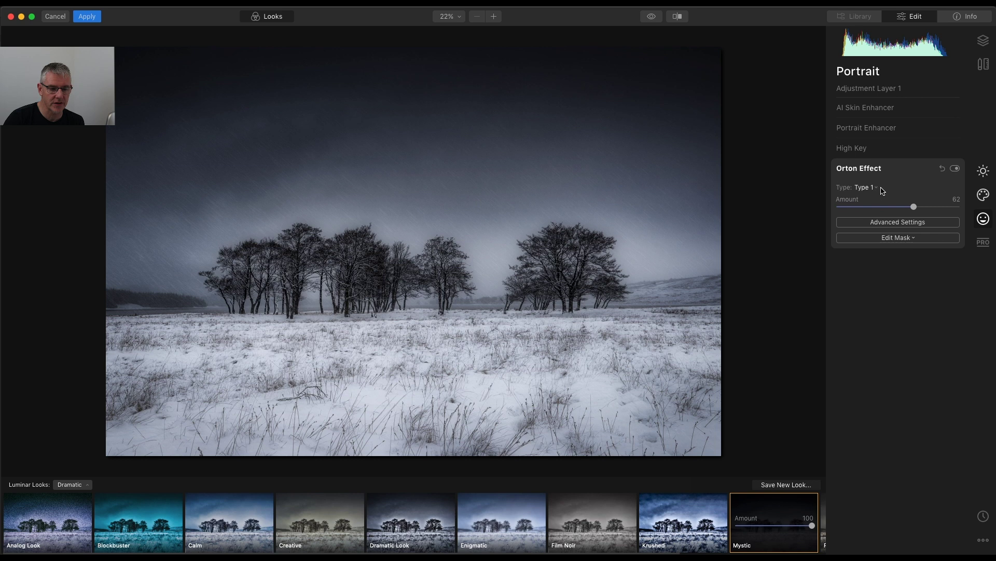
{"action": "left_click", "coordinate": [878, 190]}
{"action": "left_click", "coordinate": [880, 192]}
- Lower the Orton Effect amount from 62 to 20 and the Soft Glow amount from 70 to 57
{"action": "left_click_drag", "start_coordinate": [912, 210], "coordinate": [862, 212]}
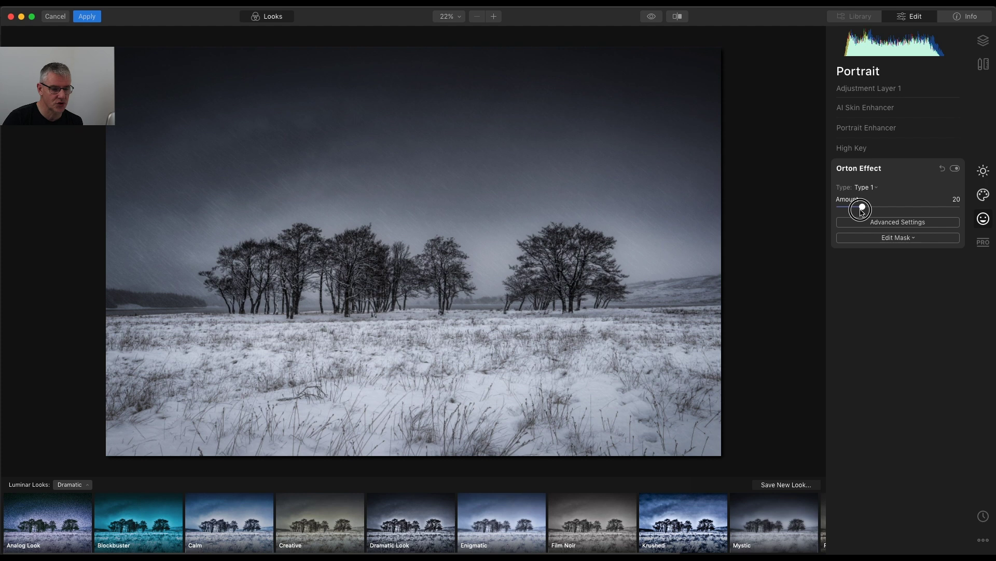
{"action": "left_click", "coordinate": [876, 169]}
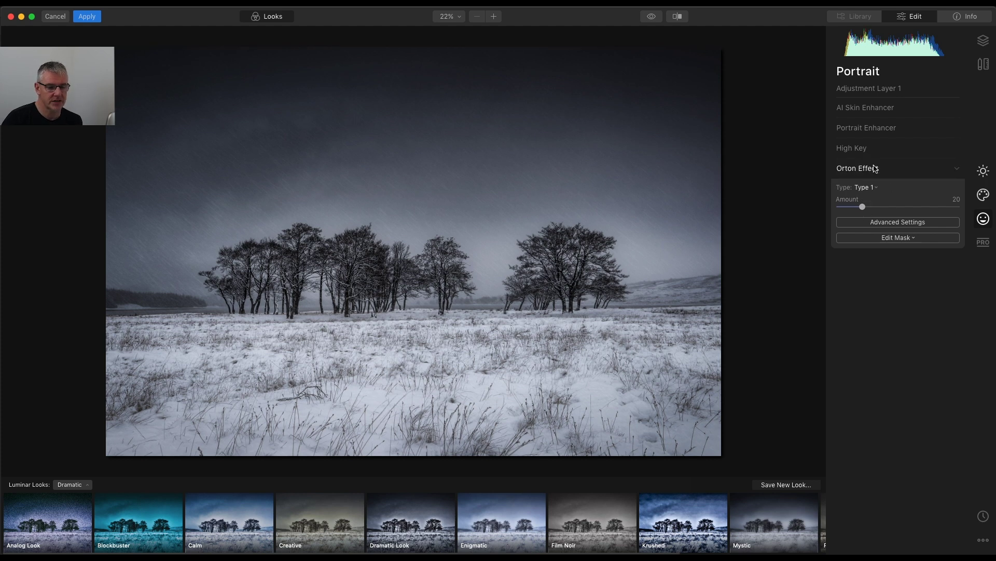
{"action": "left_click", "coordinate": [983, 195]}
{"action": "left_click", "coordinate": [849, 254]}
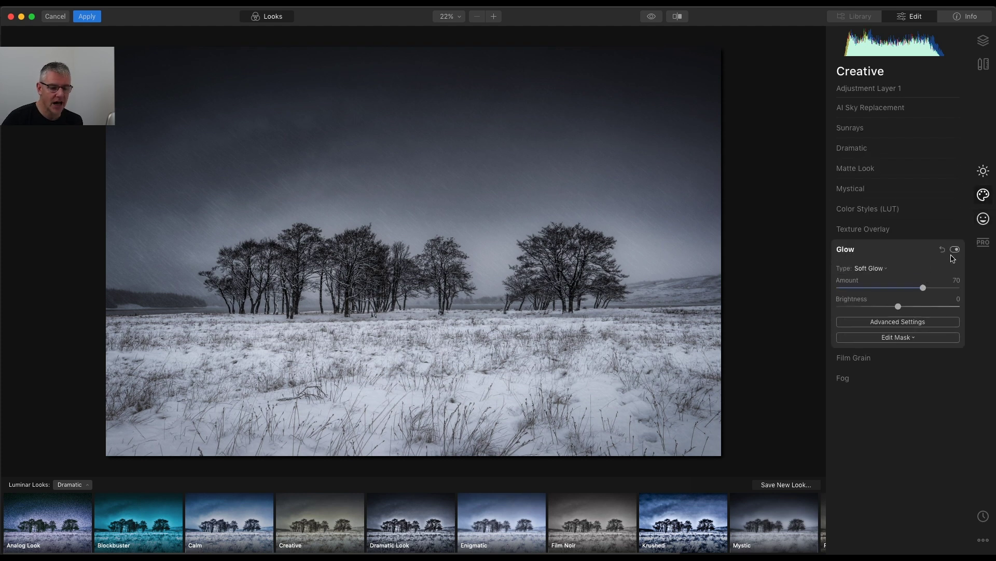
{"action": "left_click_drag", "start_coordinate": [925, 291], "coordinate": [909, 291]}
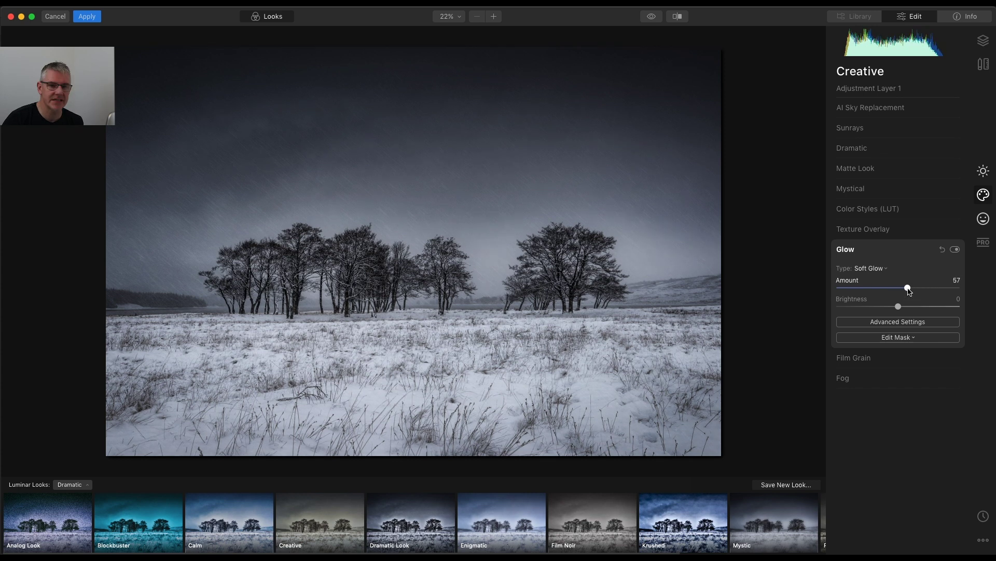
- Add a small amount of AI Accent in the adjustment layer's Essentials
{"action": "left_click", "coordinate": [854, 251]}
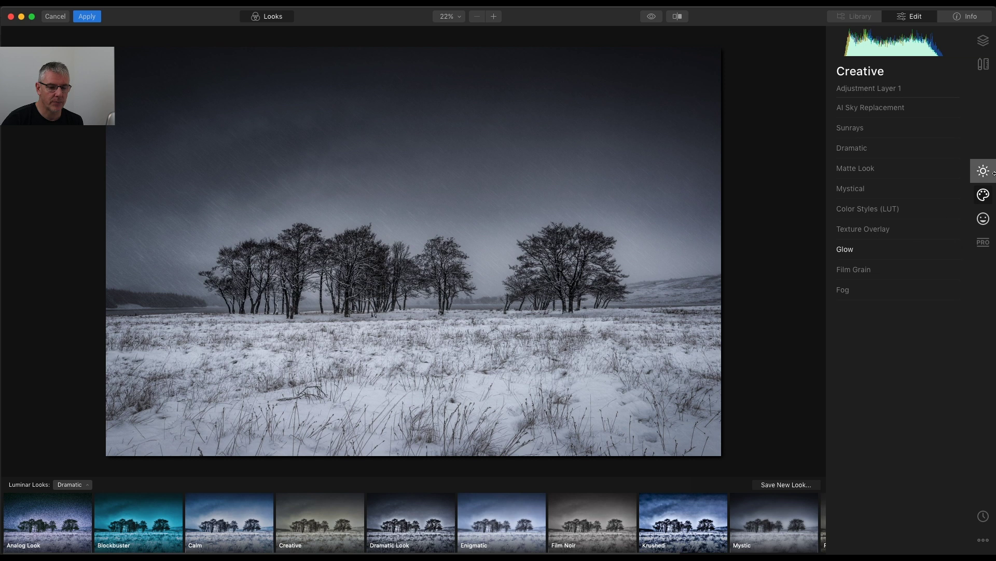
{"action": "left_click", "coordinate": [985, 173]}
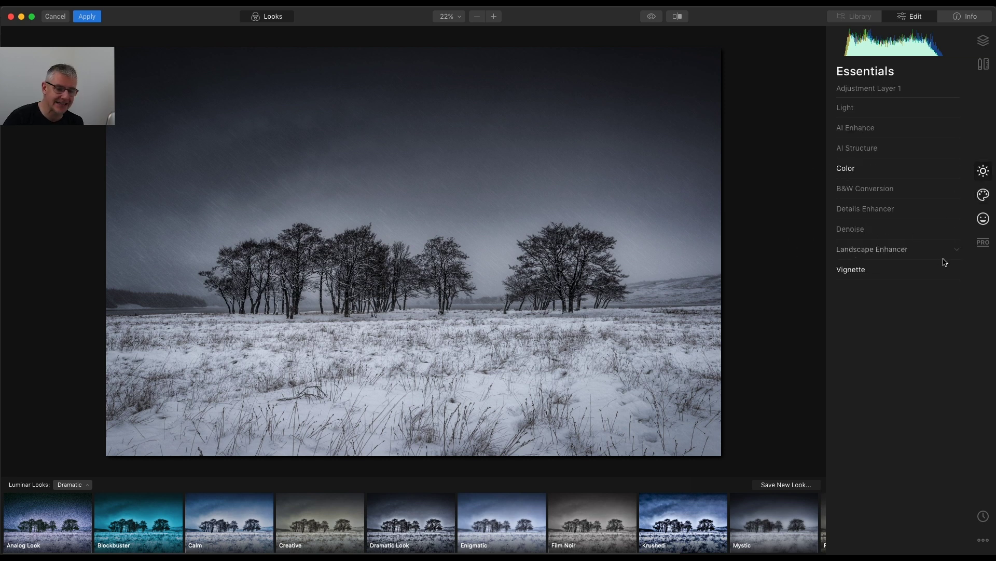
{"action": "left_click", "coordinate": [867, 128]}
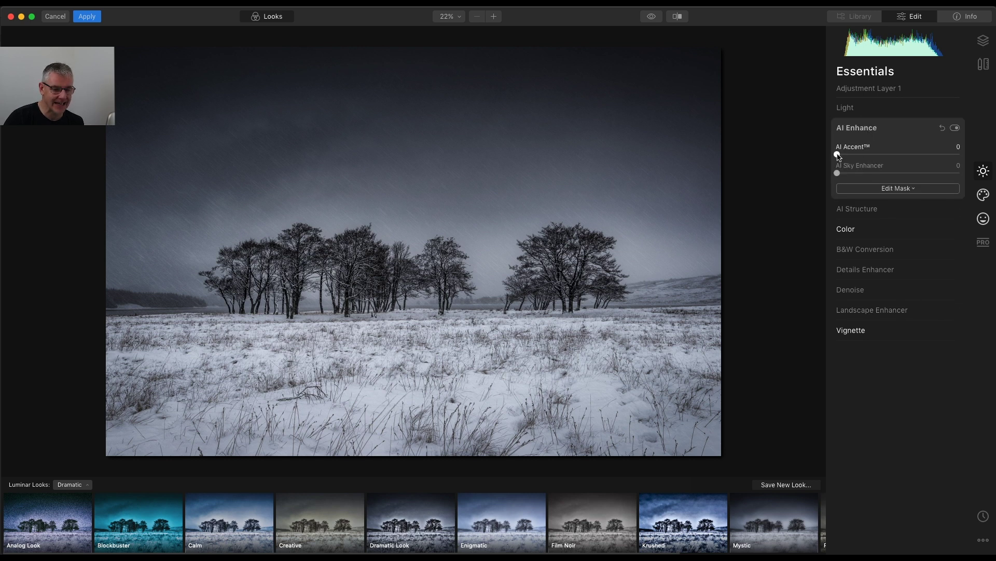
{"action": "left_click_drag", "start_coordinate": [838, 154], "coordinate": [851, 156]}
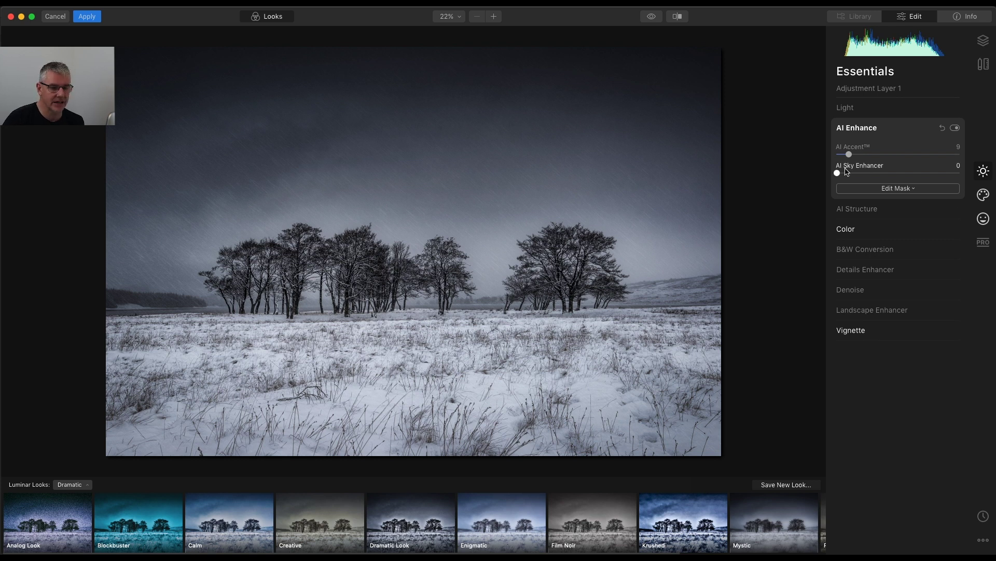
- Set AI Structure Amount to 8 and Smart Contrast to 10
{"action": "left_click", "coordinate": [863, 208]}
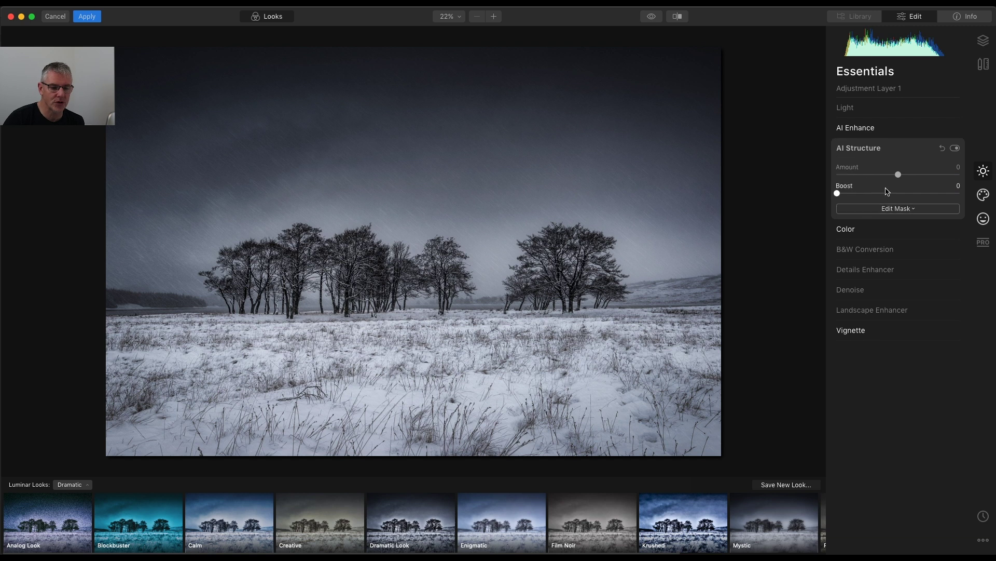
{"action": "left_click_drag", "start_coordinate": [901, 177], "coordinate": [905, 177]}
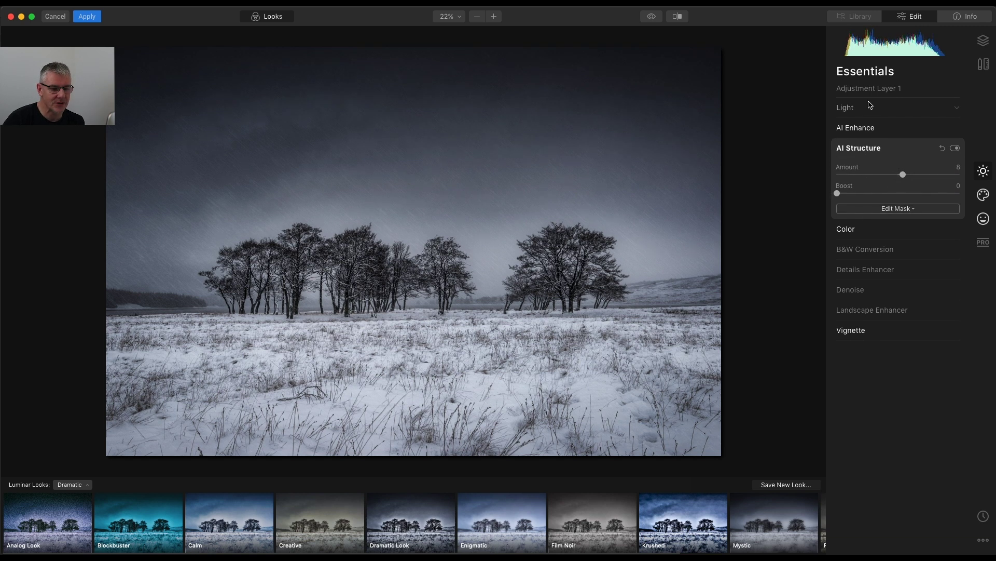
{"action": "left_click", "coordinate": [842, 109]}
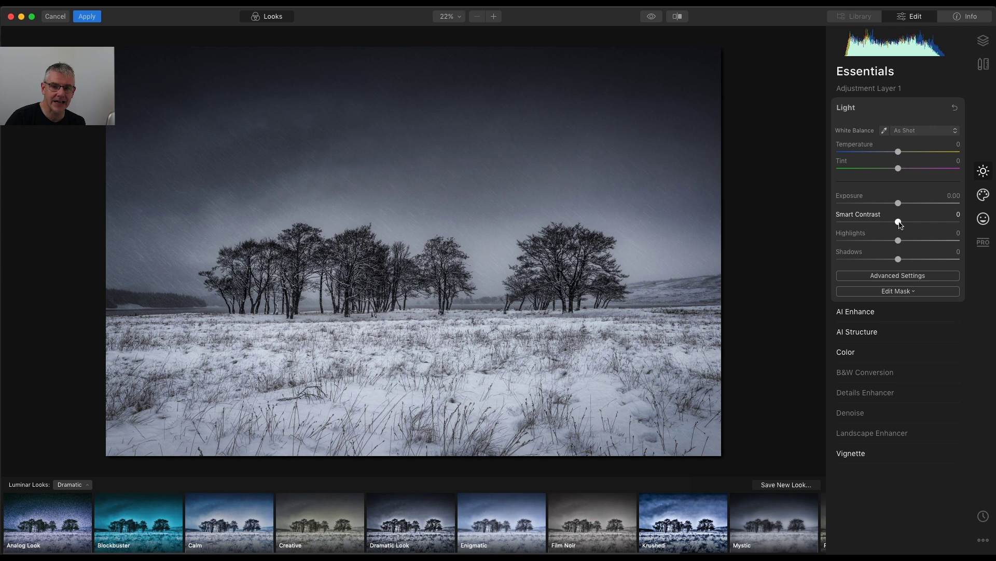
{"action": "left_click_drag", "start_coordinate": [899, 223], "coordinate": [907, 223]}
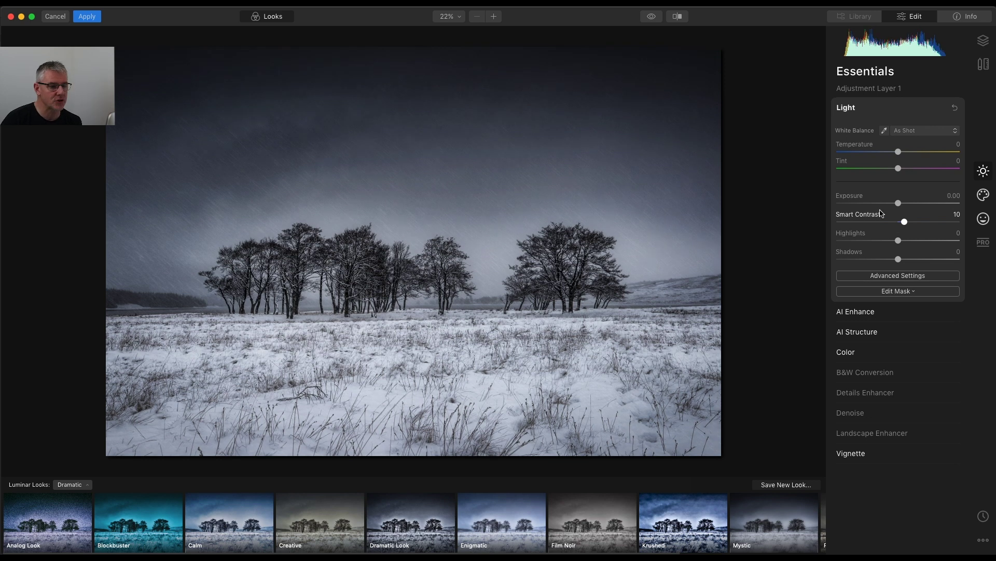
{"action": "left_click", "coordinate": [681, 21]}
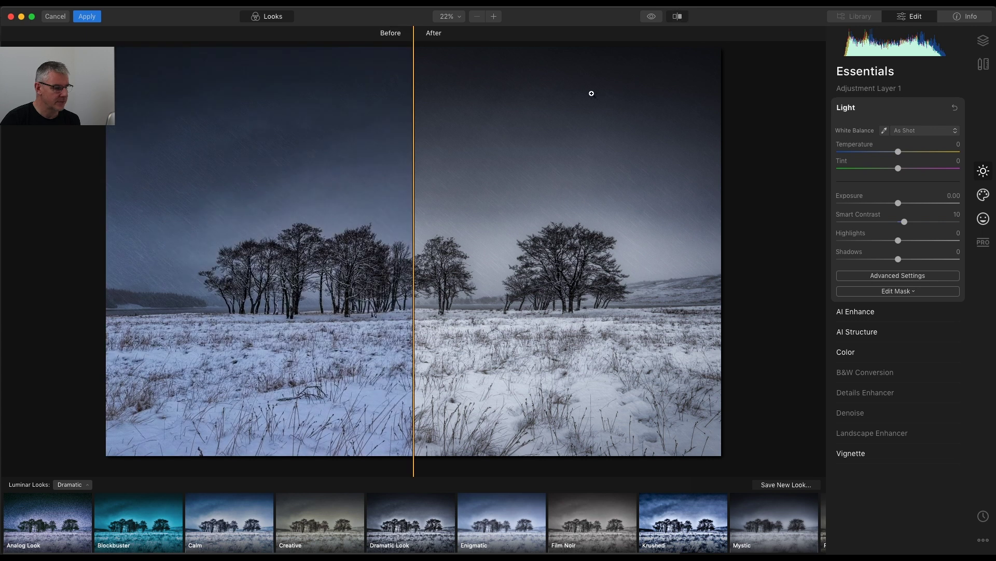
{"action": "left_click_drag", "start_coordinate": [414, 218], "coordinate": [93, 252]}
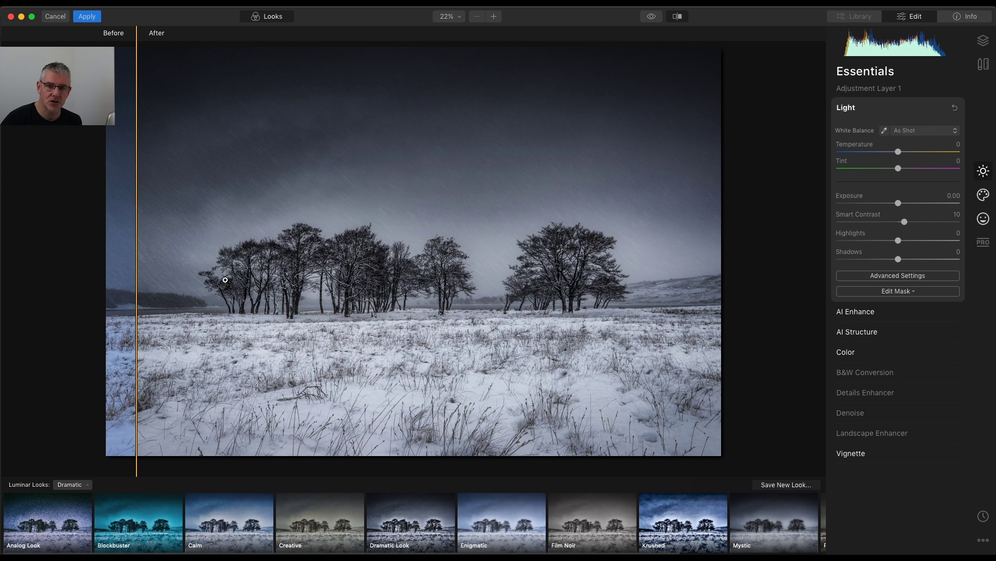
{"action": "left_click_drag", "start_coordinate": [138, 237], "coordinate": [400, 229]}
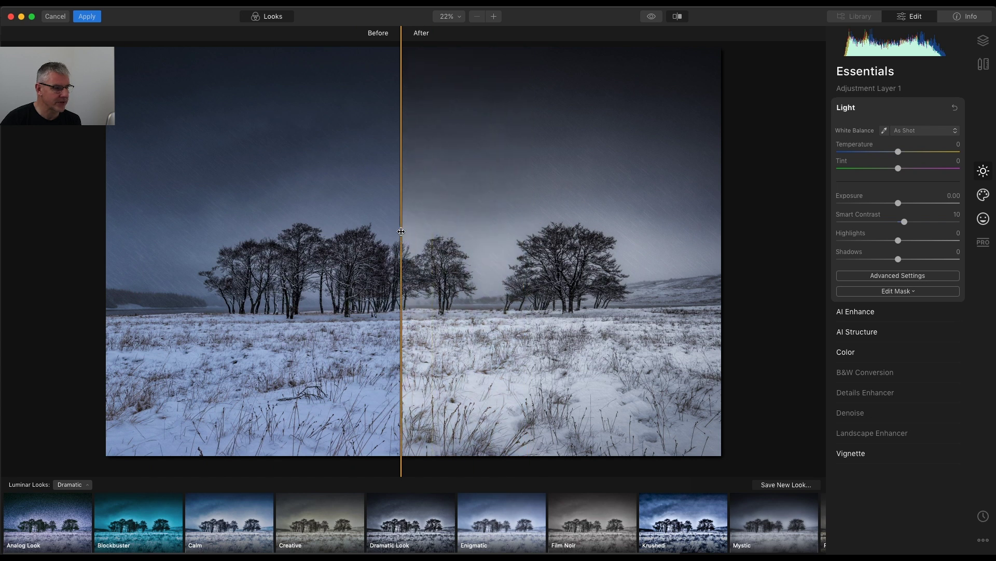
{"action": "left_click", "coordinate": [677, 18]}
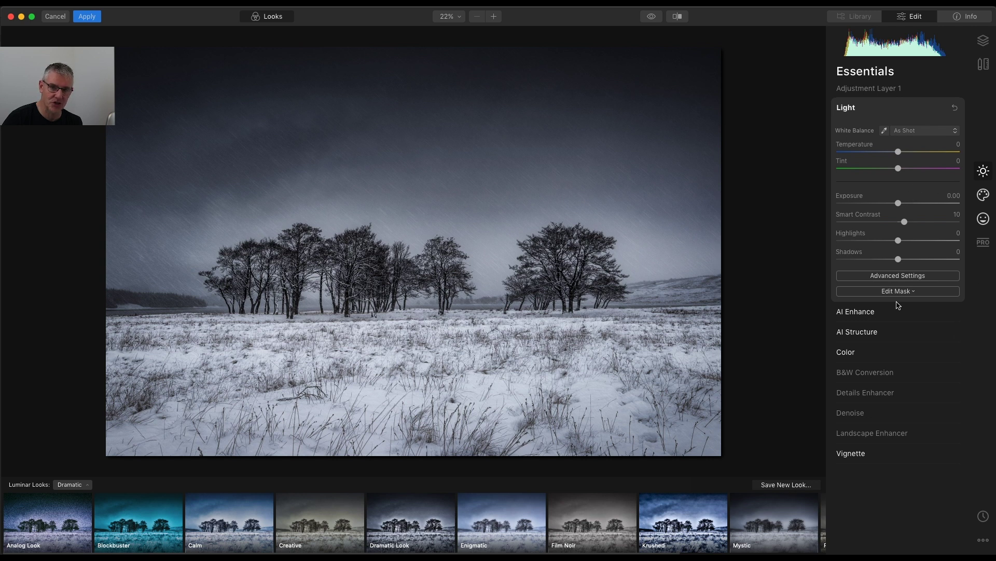
- Save the edit as a user Look named 'Loch Tulla' and scroll to it in User Luminar Looks
{"action": "left_click", "coordinate": [775, 484]}
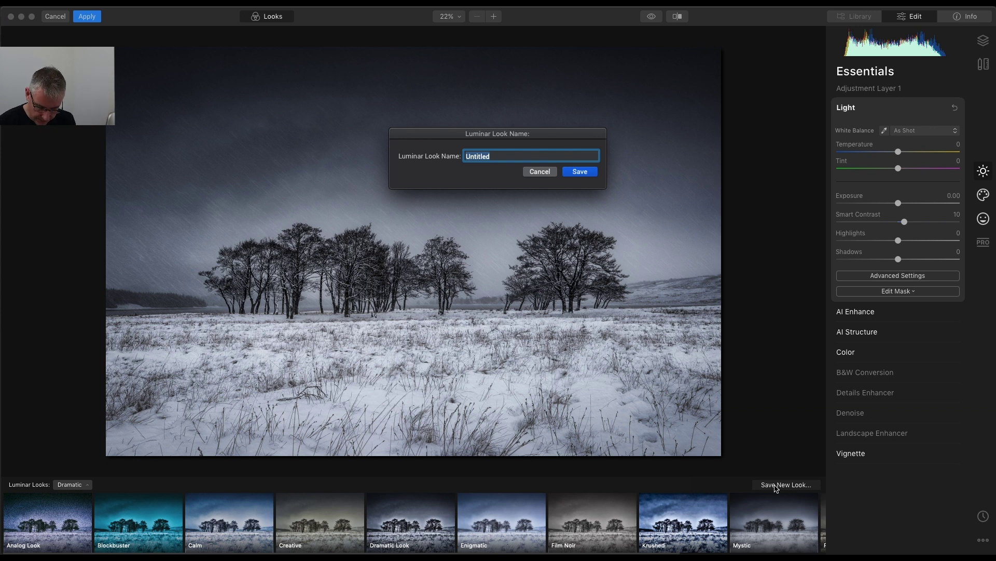
{"action": "type", "text": "Loch Tulla"}
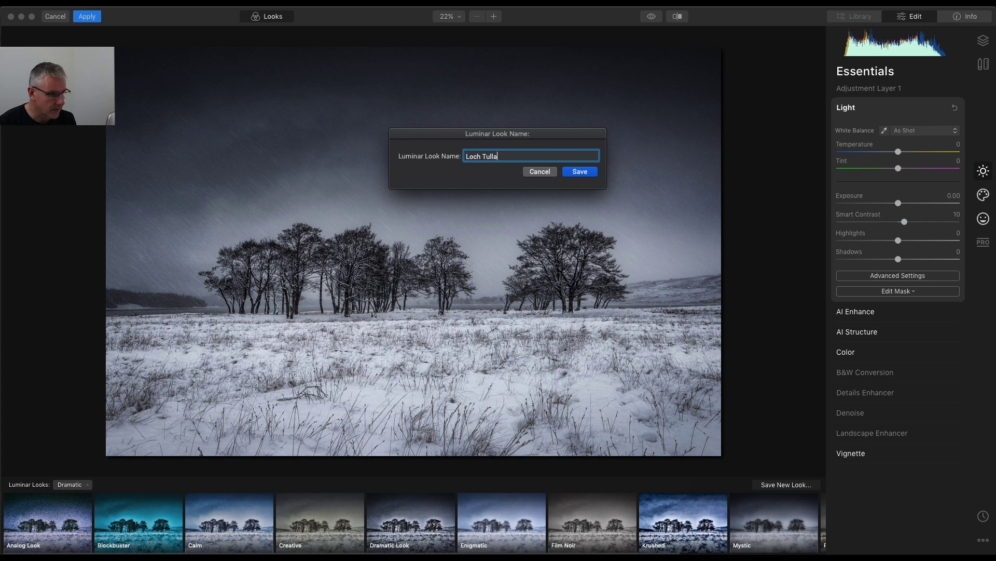
{"action": "left_click", "coordinate": [579, 172]}
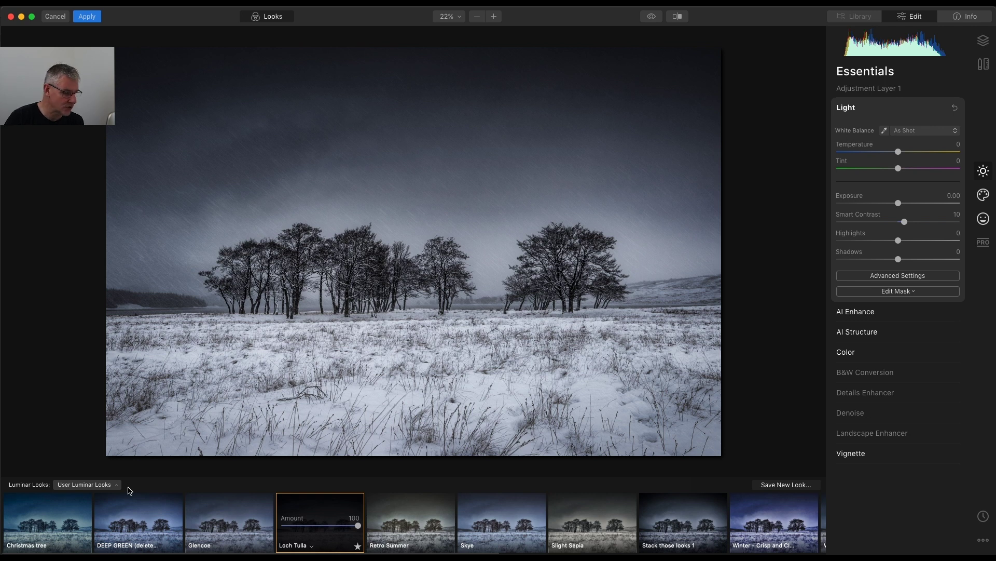
{"action": "scroll", "coordinate": [529, 517], "scroll_direction": "right", "scroll_amount": 5}
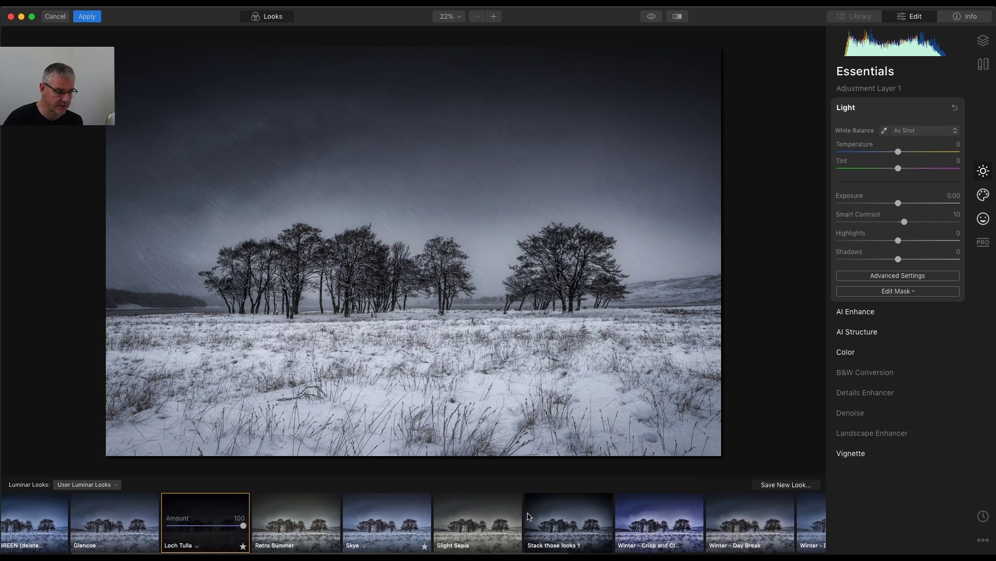
{"action": "scroll", "coordinate": [529, 517], "scroll_direction": "right", "scroll_amount": 8}
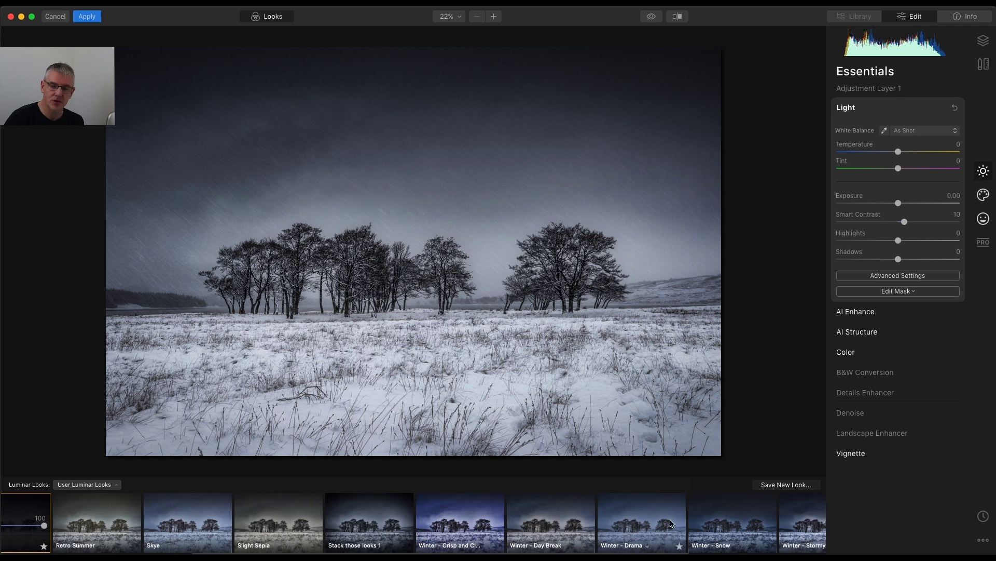